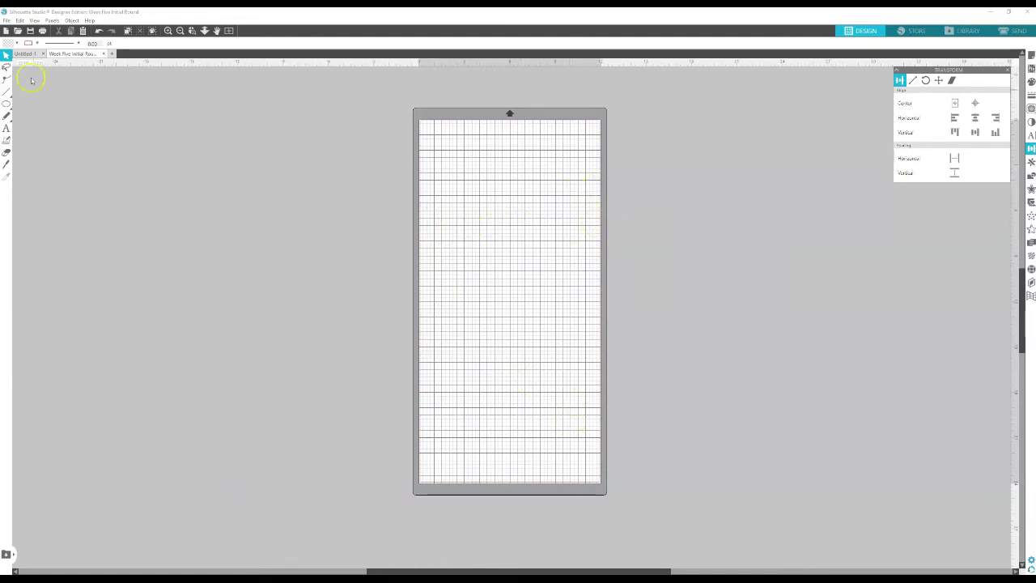
Open the Week Five Initial Round design and change the page height to 24 inches
click(17, 30)
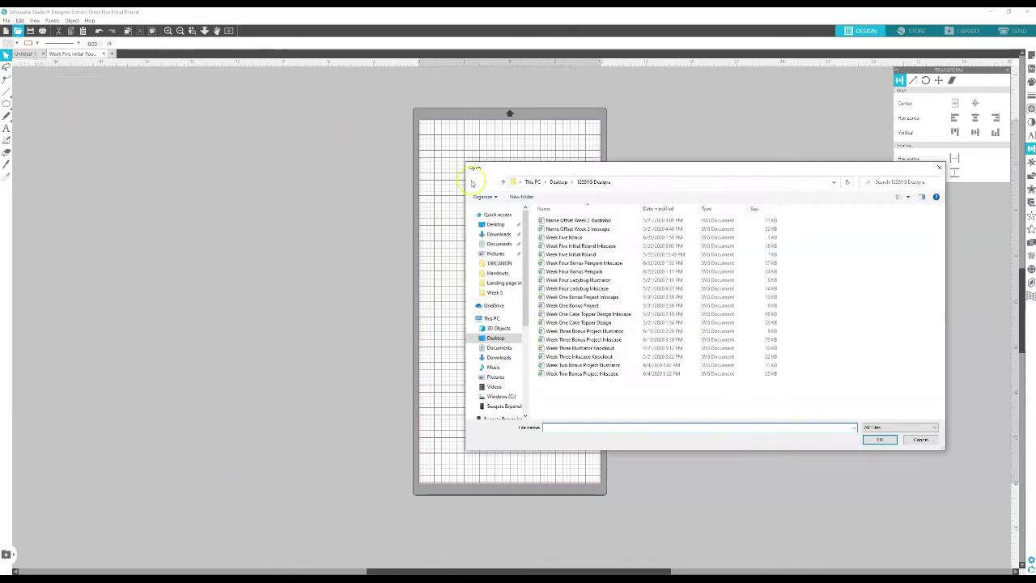
double_click(584, 255)
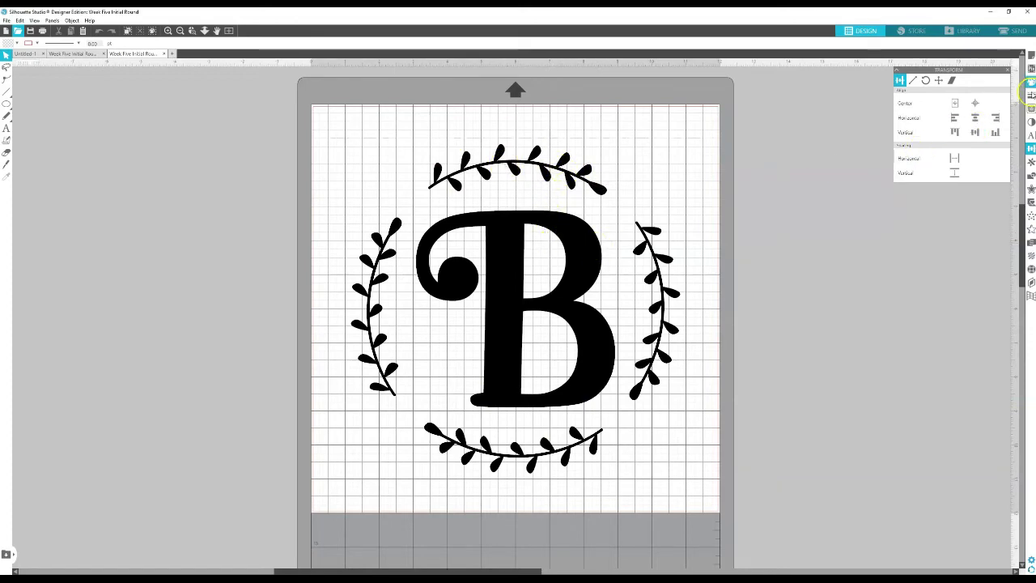
click(1031, 54)
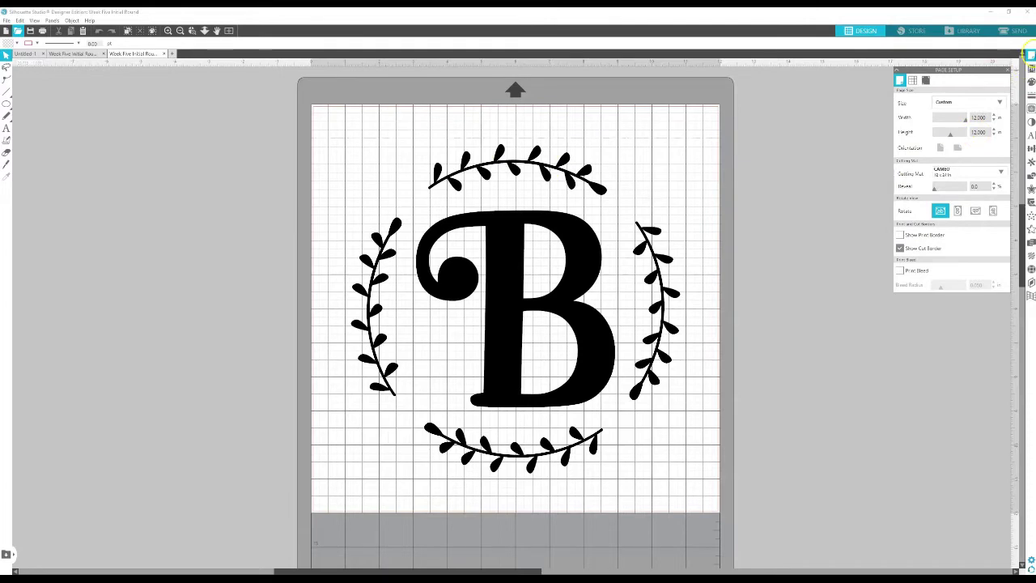
click(978, 133)
text(24)
key(Return)
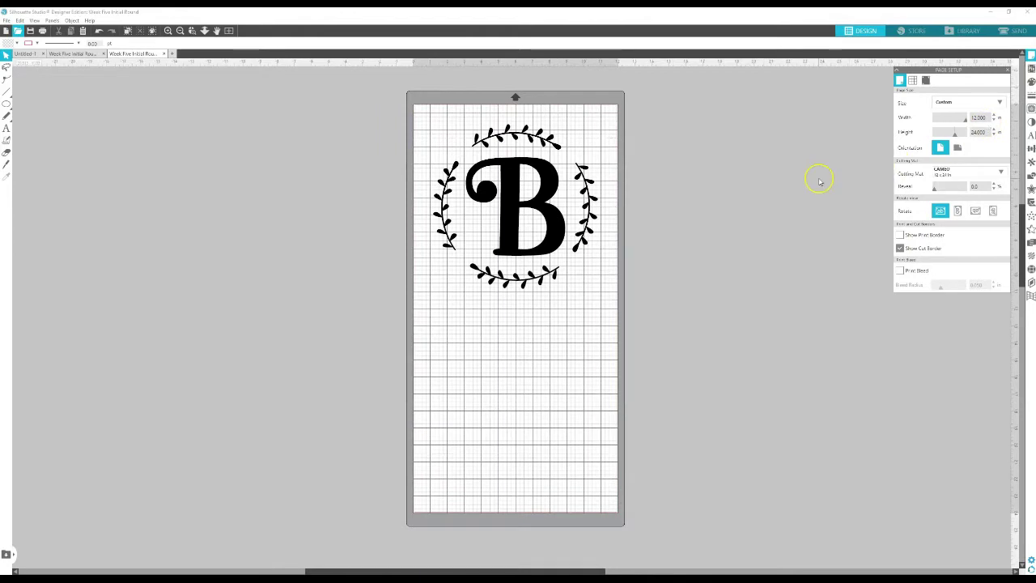
click(1007, 70)
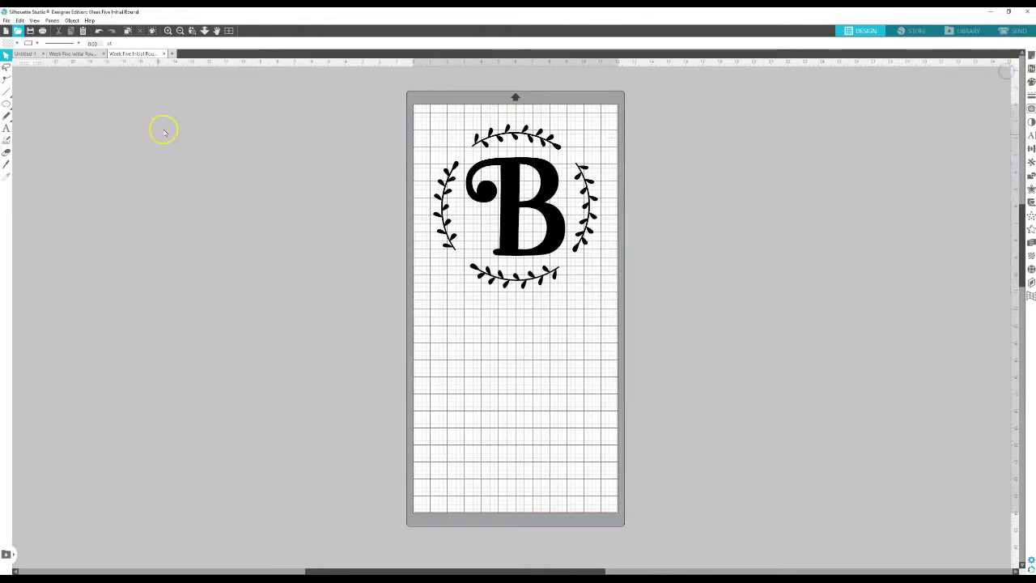
Draw a large circle on the mat and fill it light peach
click(6, 103)
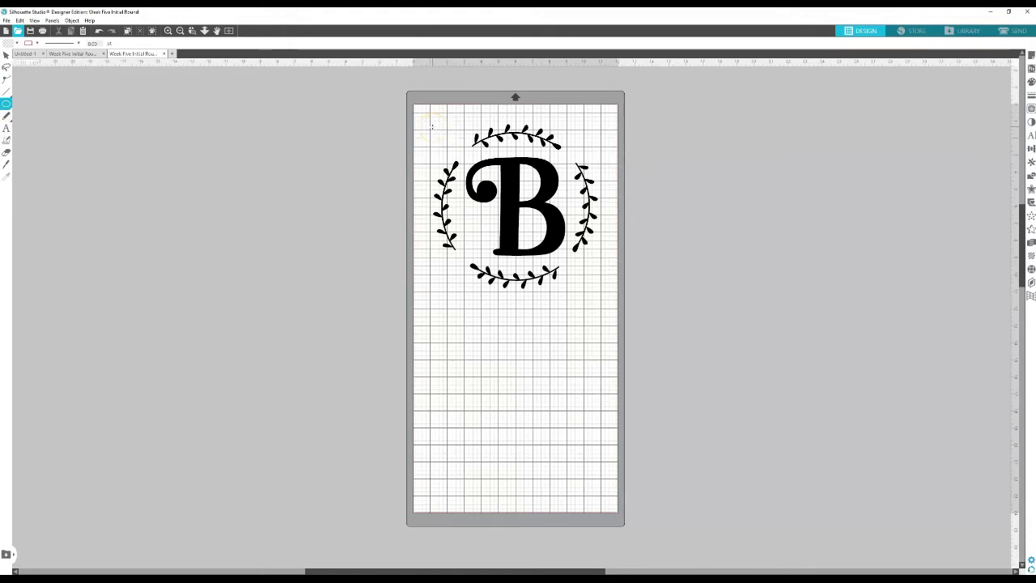
drag(435, 123, 781, 527)
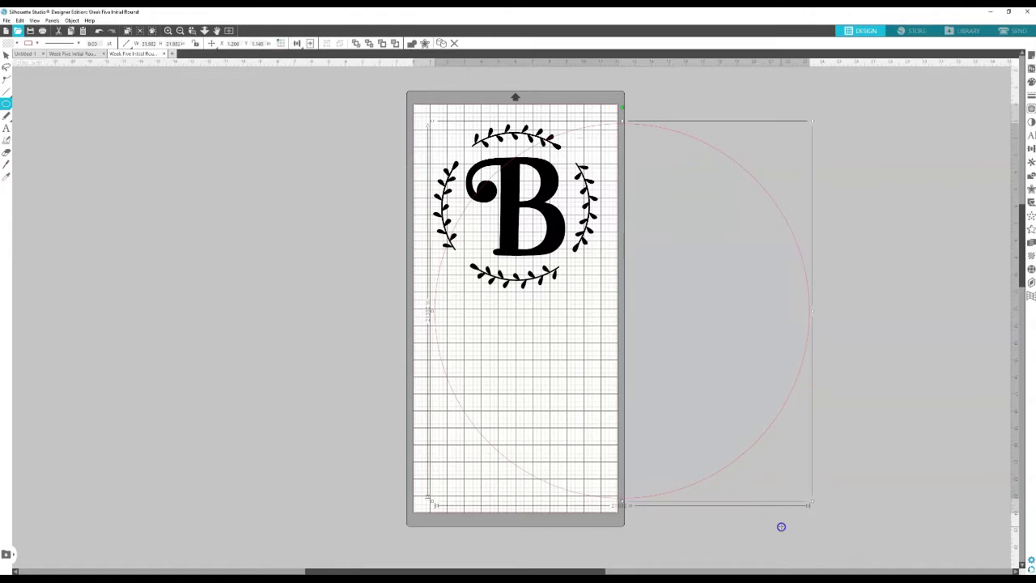
click(1031, 82)
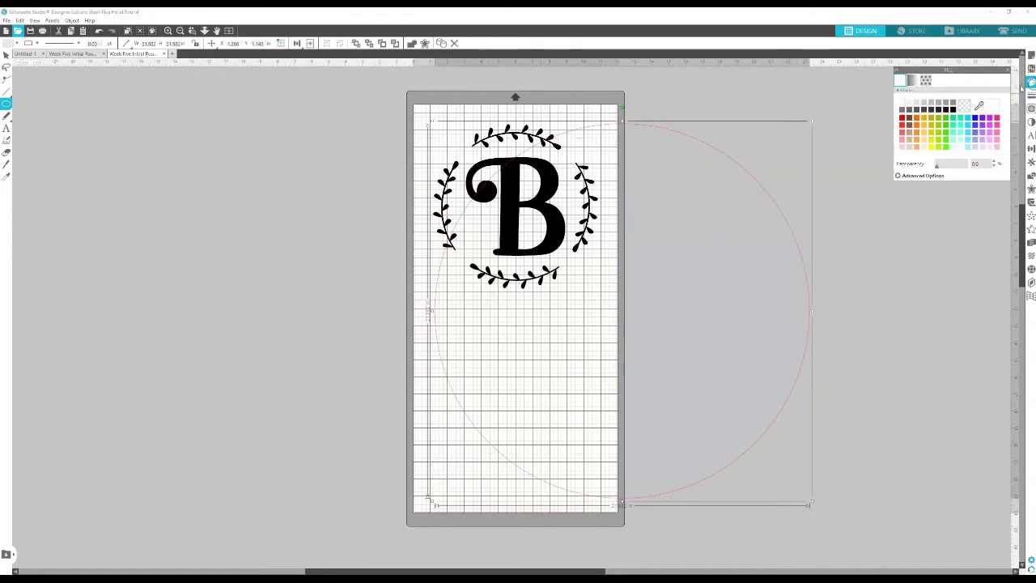
click(923, 146)
click(911, 148)
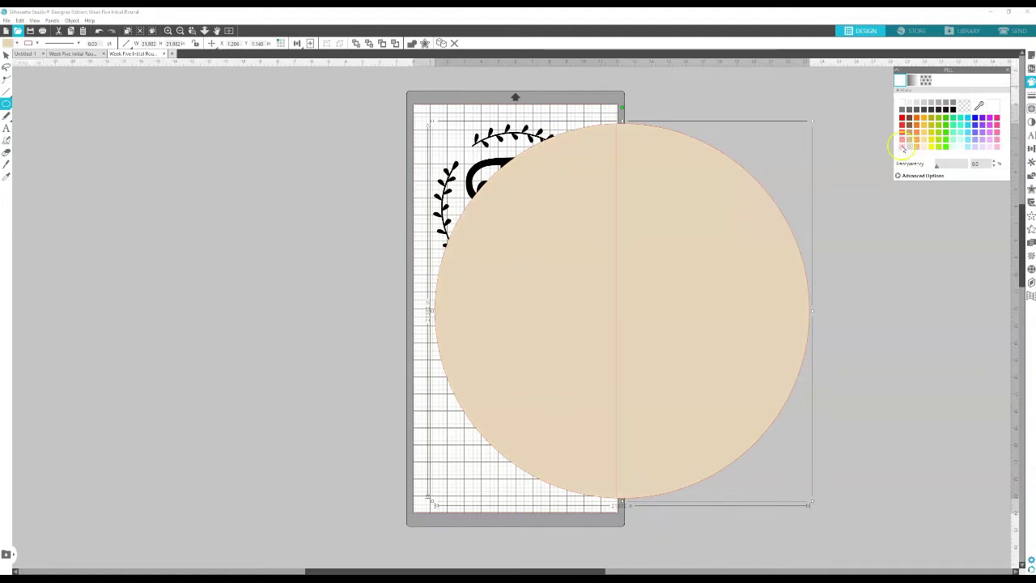
click(903, 147)
click(969, 147)
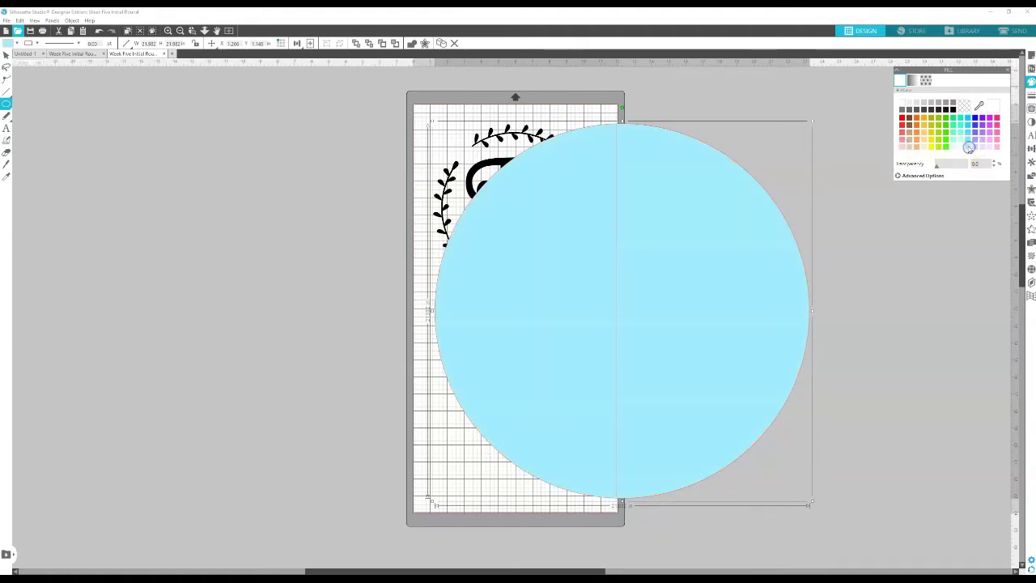
click(923, 148)
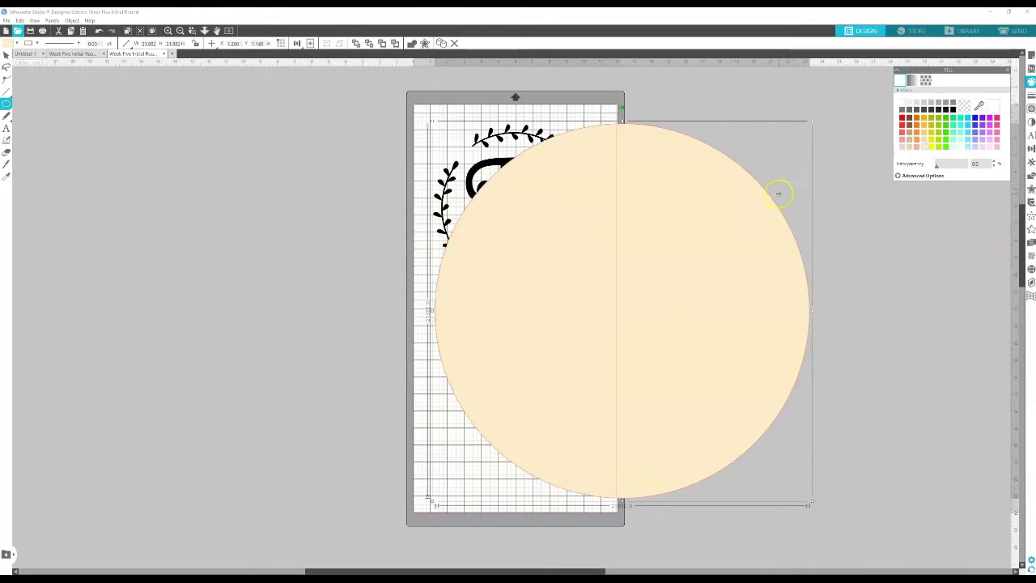
Send the peach circle to the back, behind the B laurel monogram
click(5, 56)
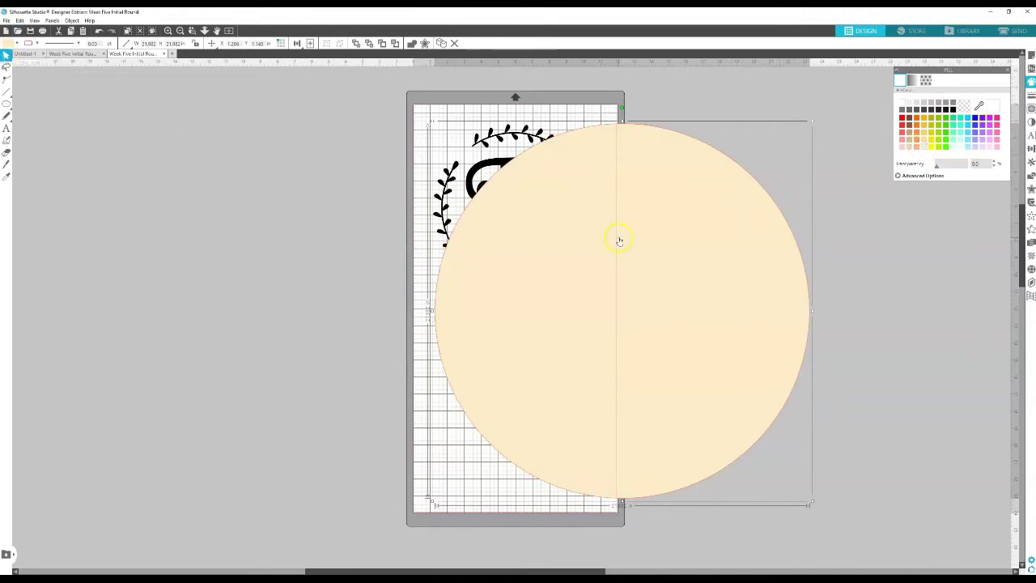
right_click(663, 208)
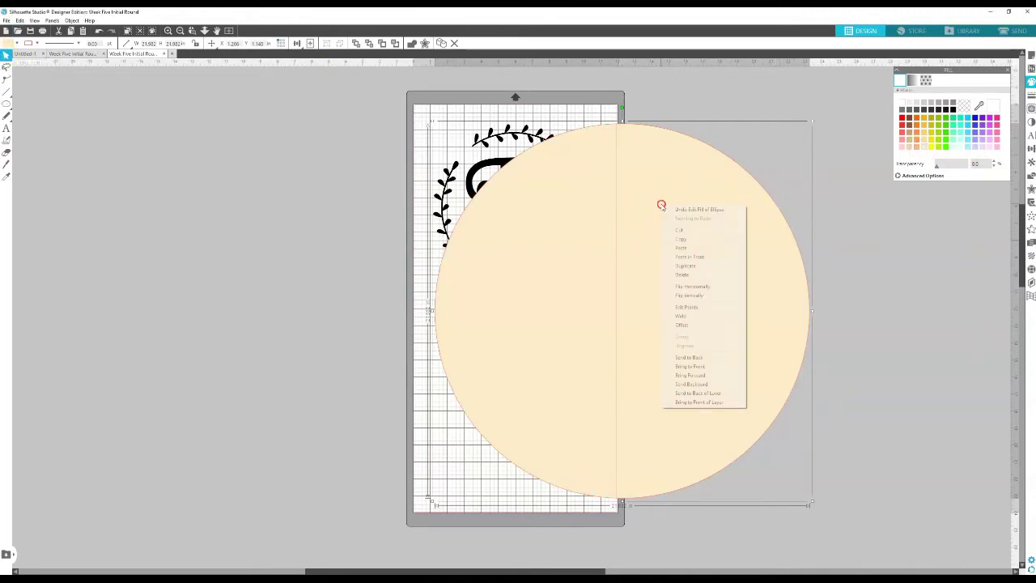
click(705, 357)
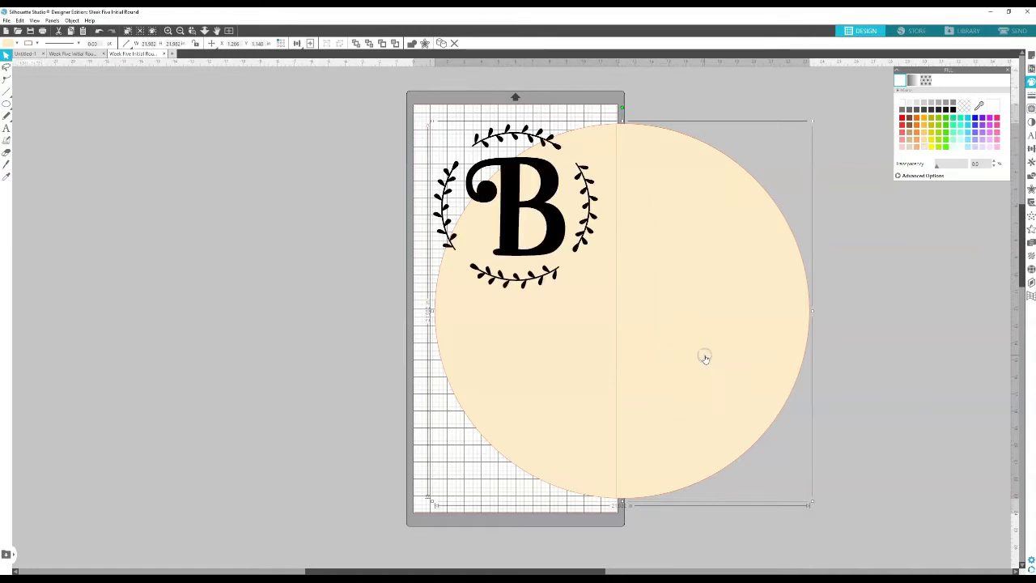
click(574, 241)
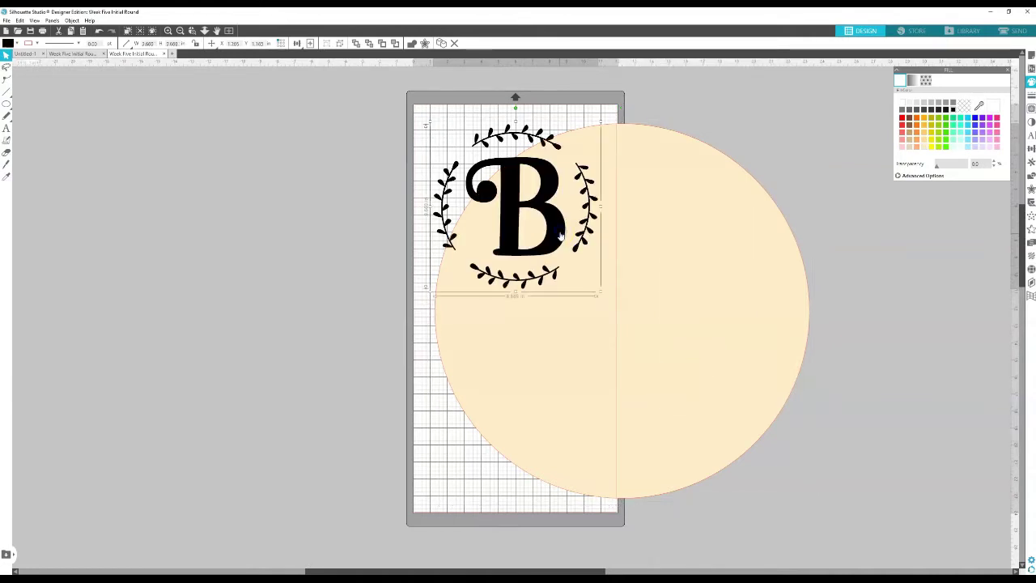
Move the B monogram onto the circle's centre and scale it up proportionally to nearly fill it
drag(561, 235, 617, 281)
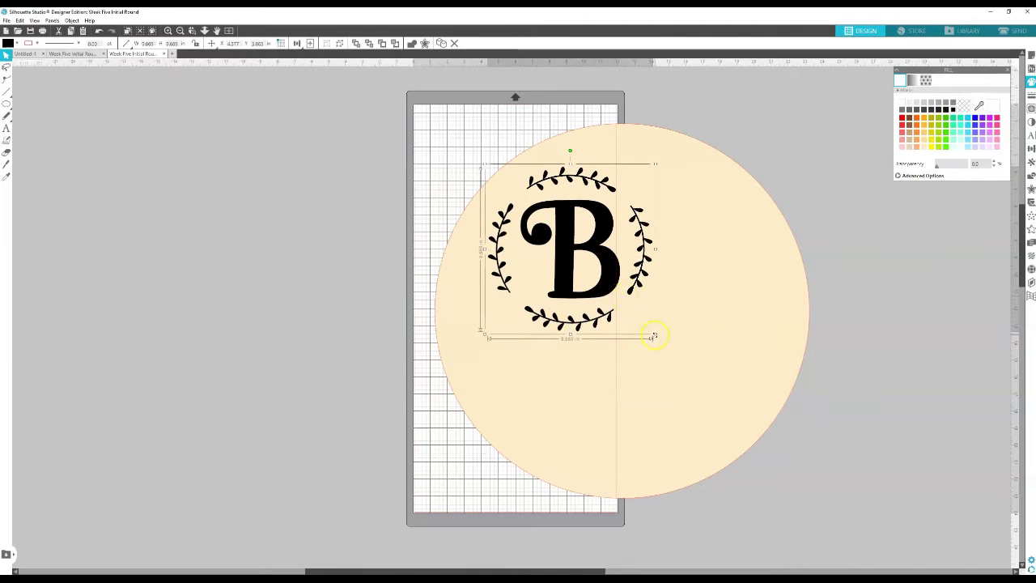
drag(654, 335, 795, 495)
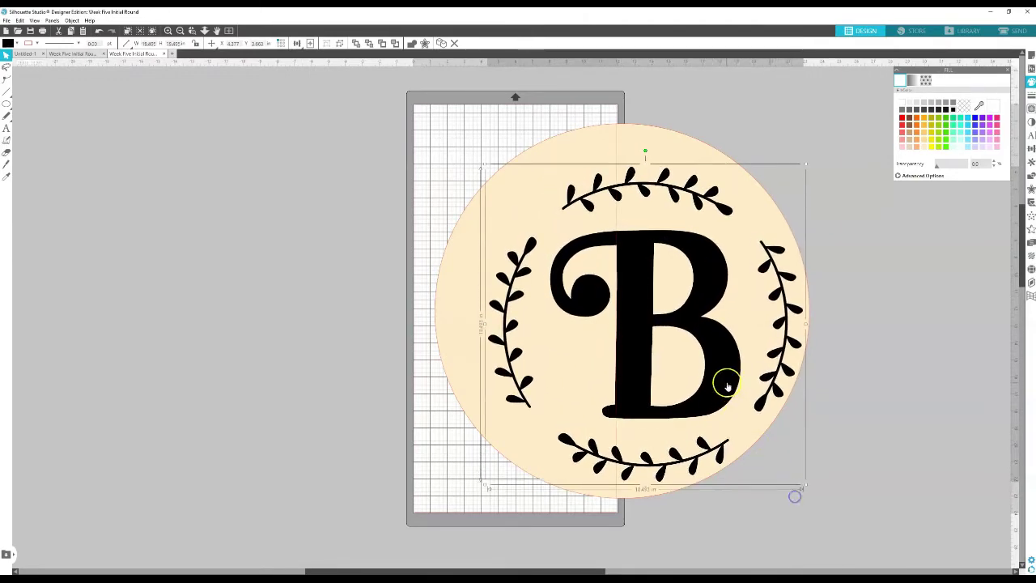
drag(727, 387, 692, 362)
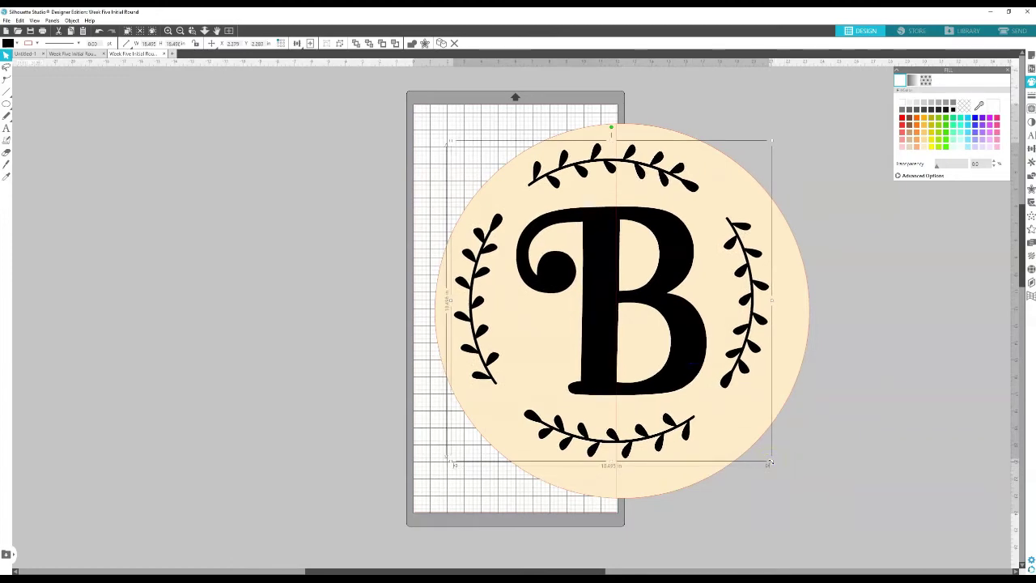
drag(770, 463, 727, 477)
click(757, 291)
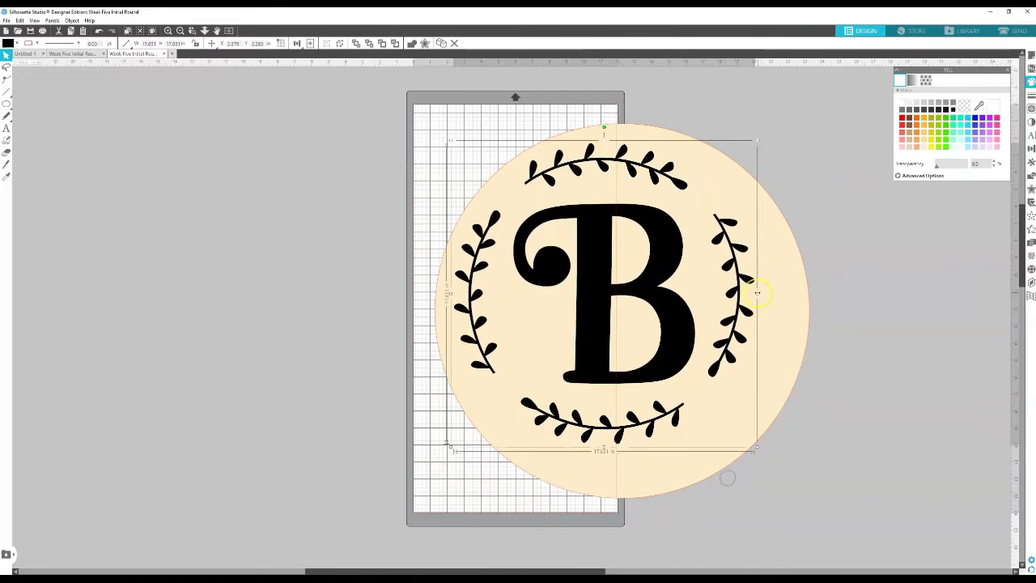
click(763, 448)
drag(763, 447, 788, 501)
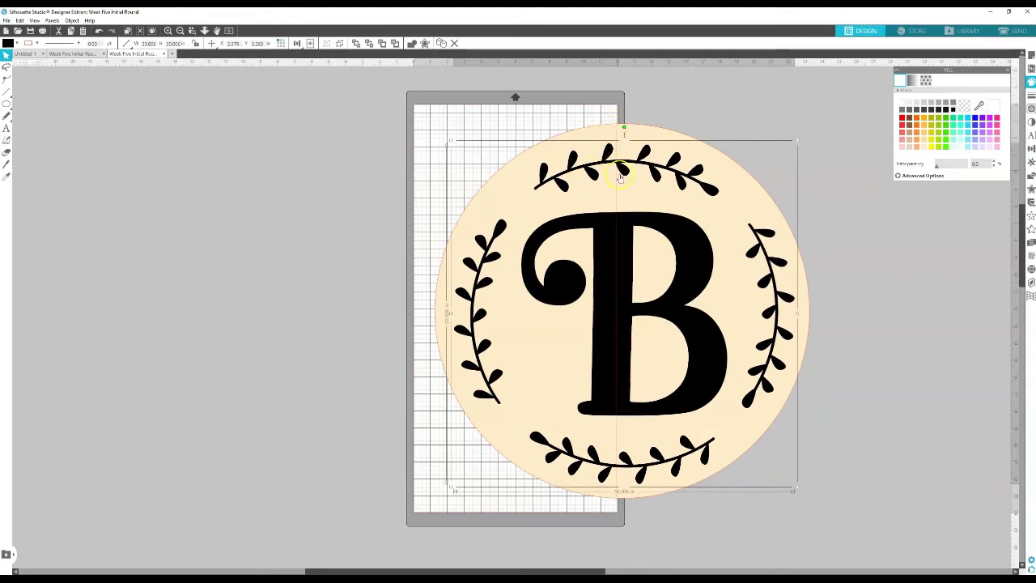
Select the circle and monogram together and apply Align Center and Align Middle
click(604, 131)
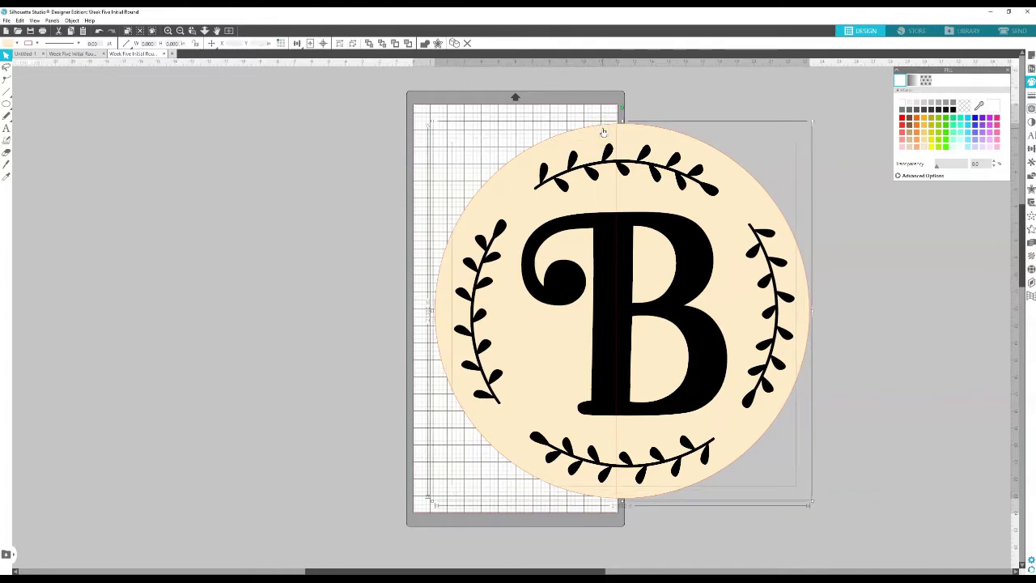
click(1031, 151)
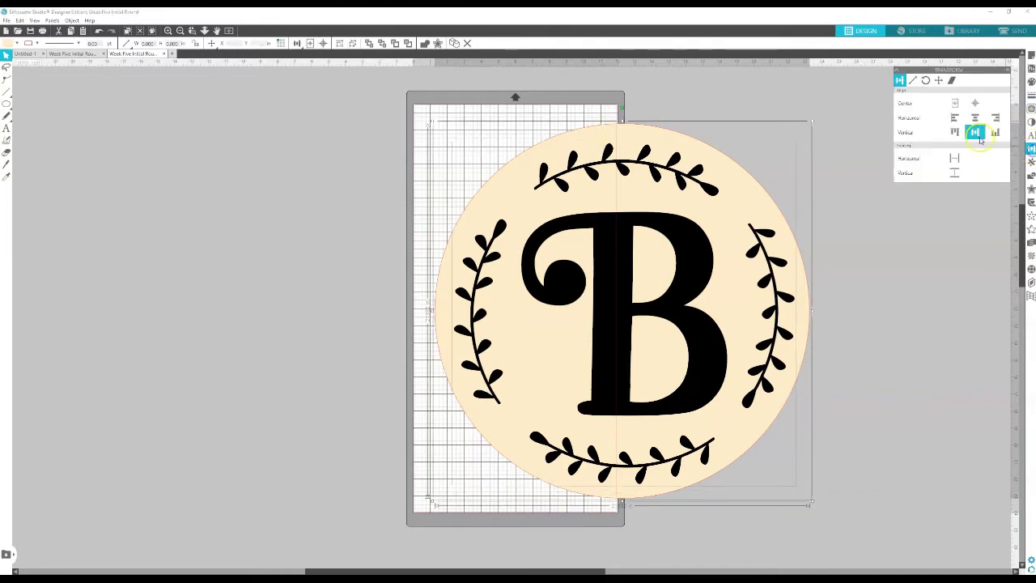
click(977, 119)
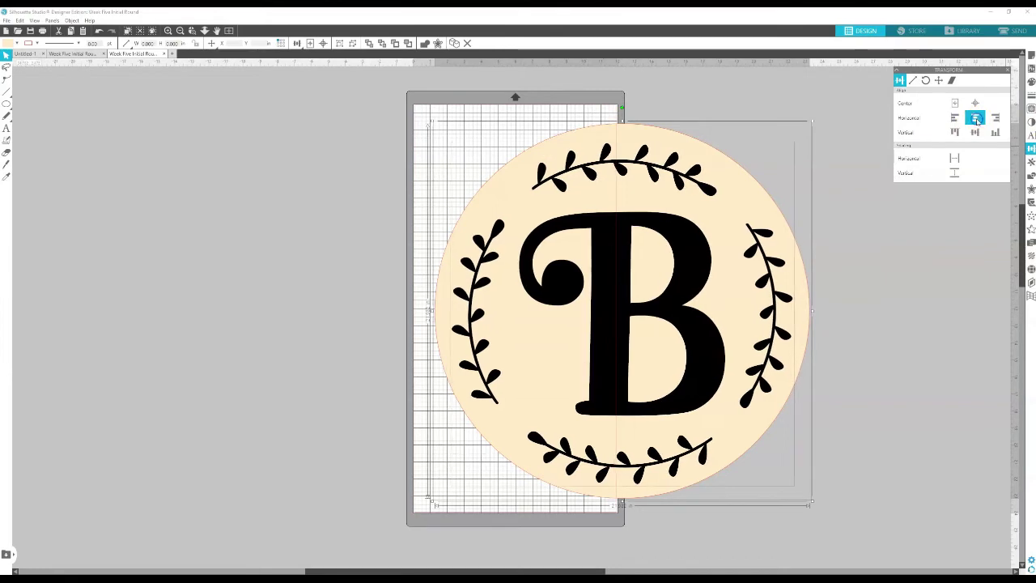
click(975, 132)
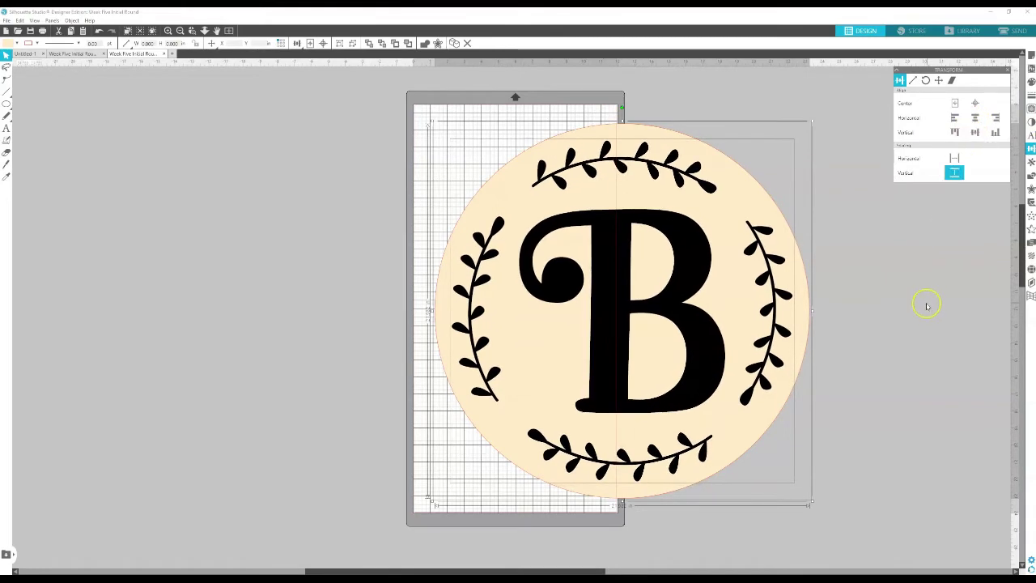
click(900, 323)
Drag the round B design left off the mat and draw a 0.71-inch circle at its top edge
click(515, 196)
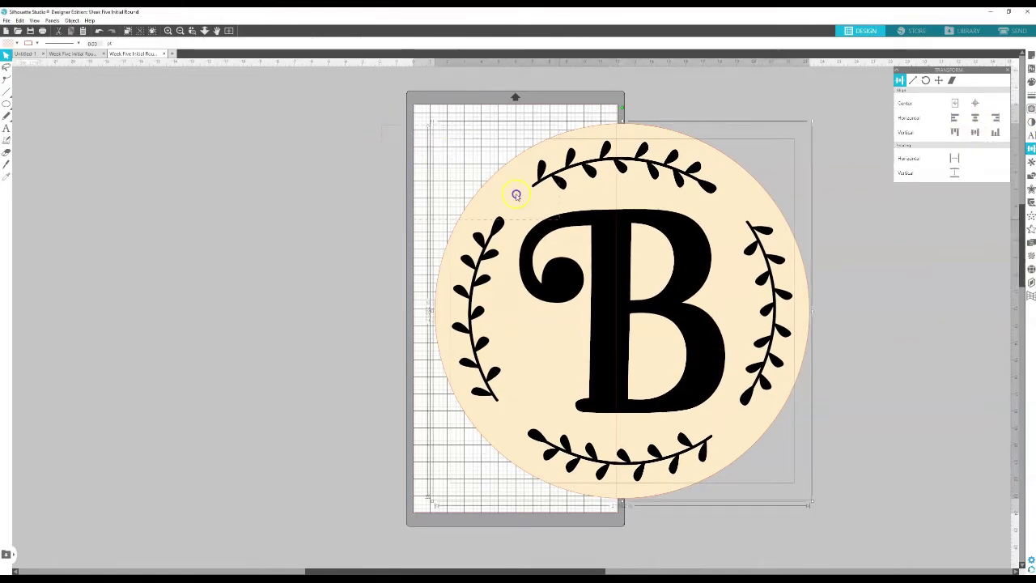
drag(716, 354, 312, 331)
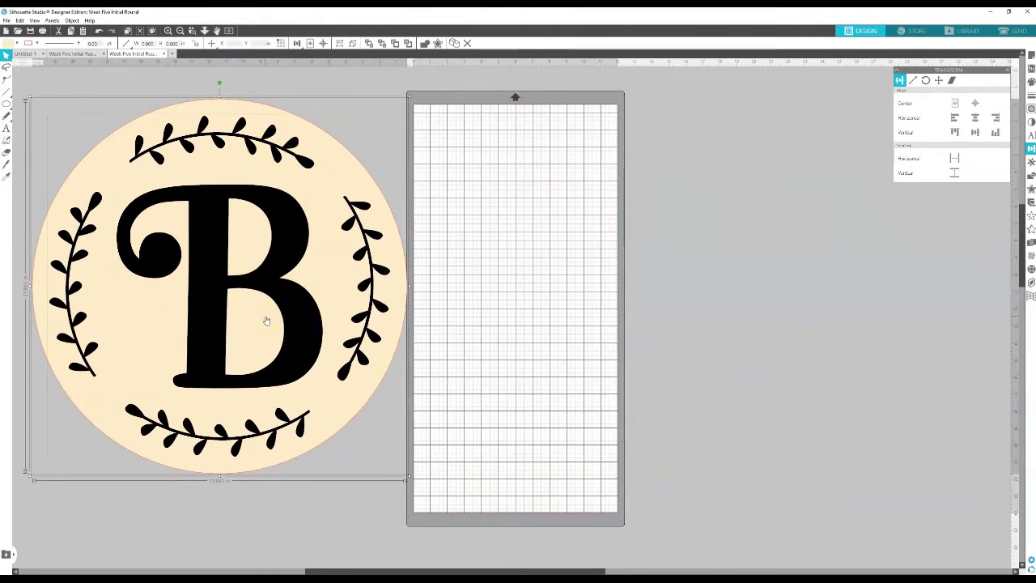
click(240, 120)
click(180, 82)
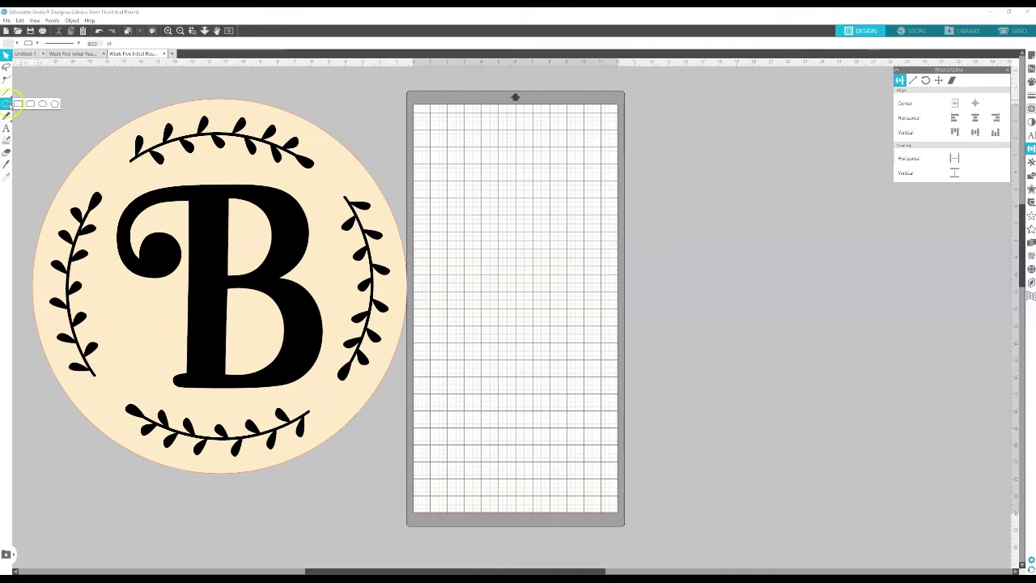
click(6, 103)
mouse_move(228, 84)
mouse_down()
mouse_move(243, 100)
mouse_move(232, 110)
mouse_up()
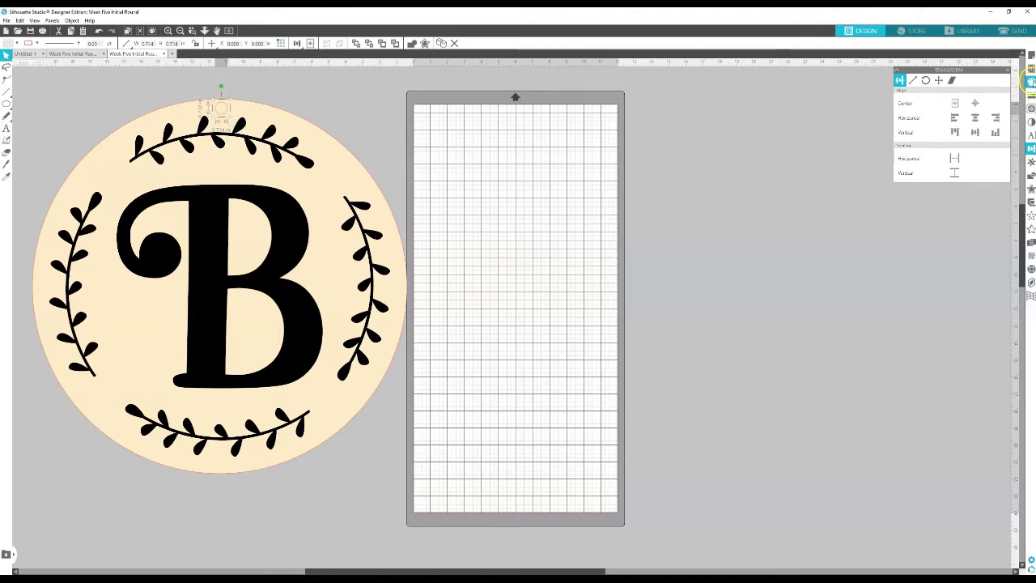
Fill the small circle blue and place a copy at the design's bottom edge
click(1031, 82)
click(967, 119)
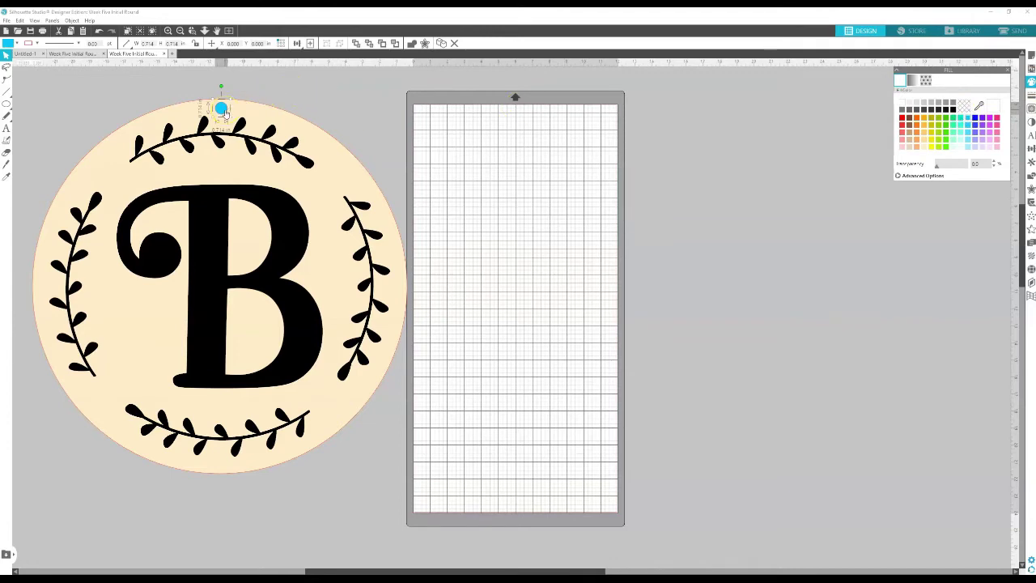
drag(221, 107, 212, 465)
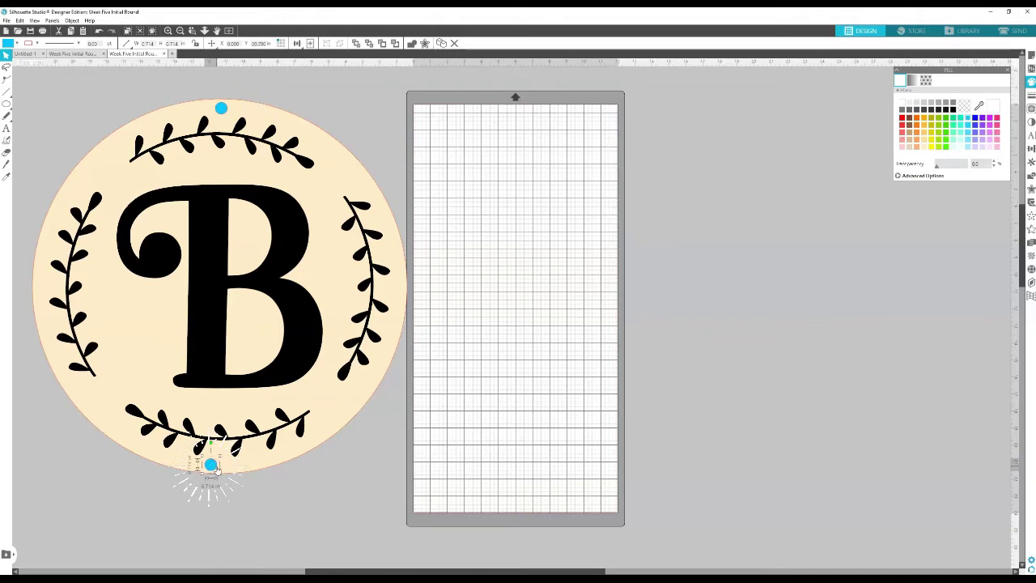
Select the large circle with both blue marks and centre them horizontally
click(260, 110)
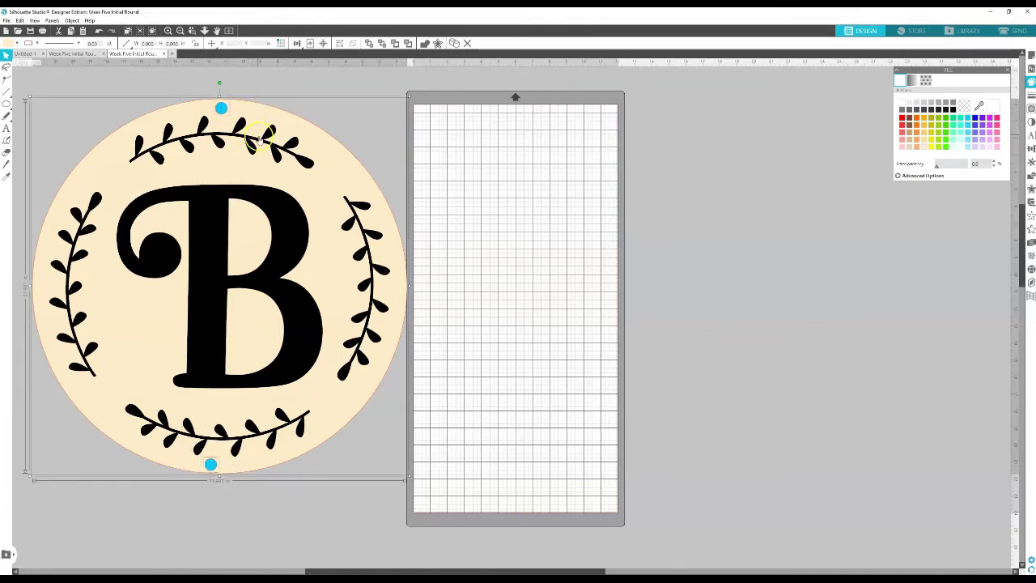
click(289, 220)
click(1030, 149)
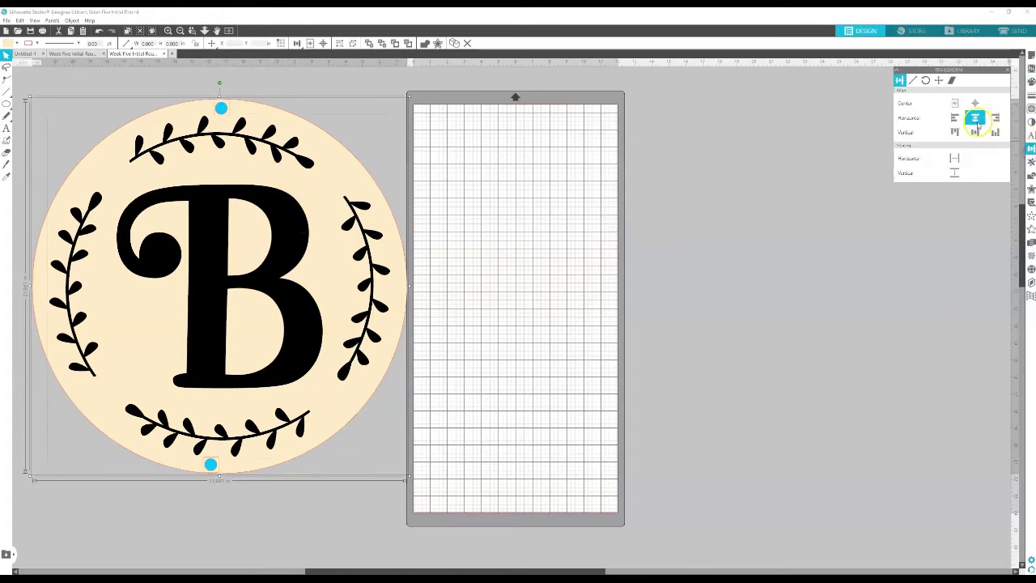
click(976, 119)
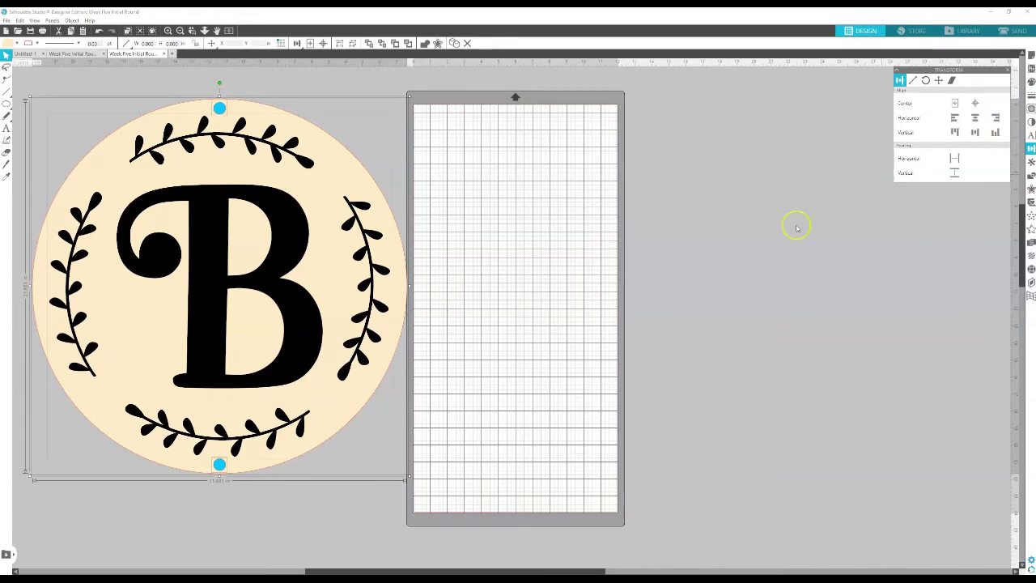
Select the circle, B and both blue marks and drag them right so the left half covers the mat
click(524, 316)
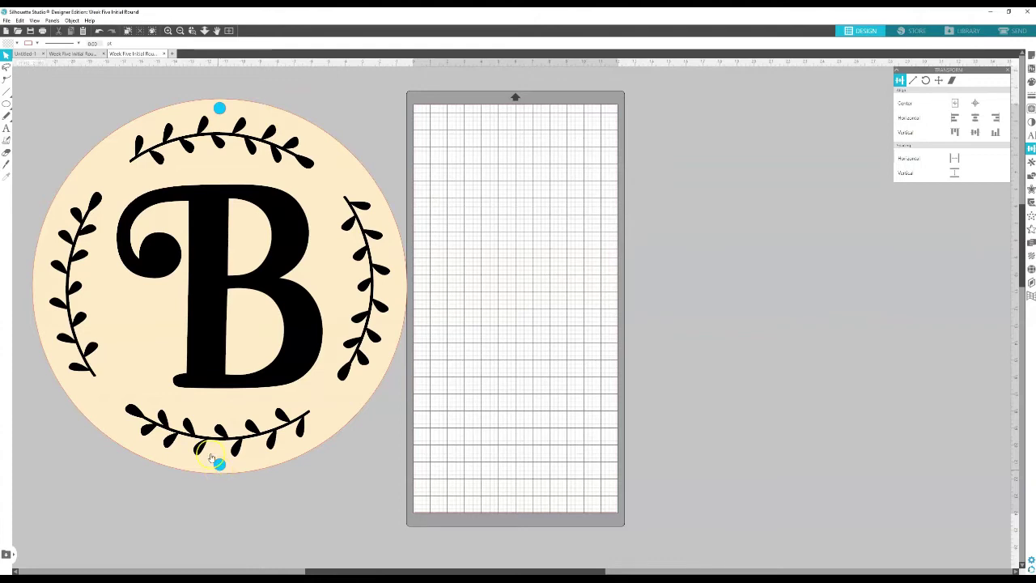
drag(28, 81, 437, 481)
drag(273, 294, 671, 305)
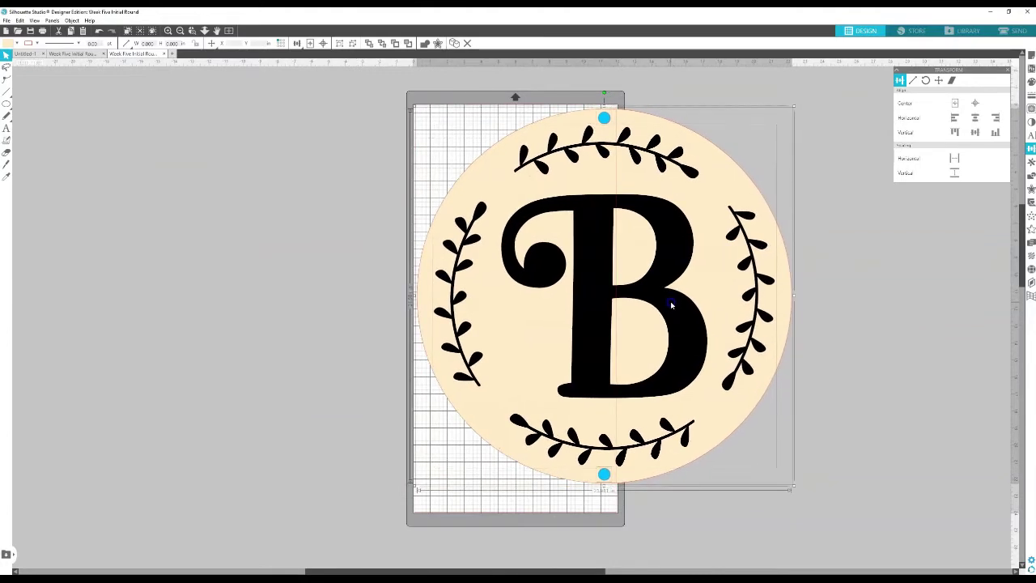
click(411, 288)
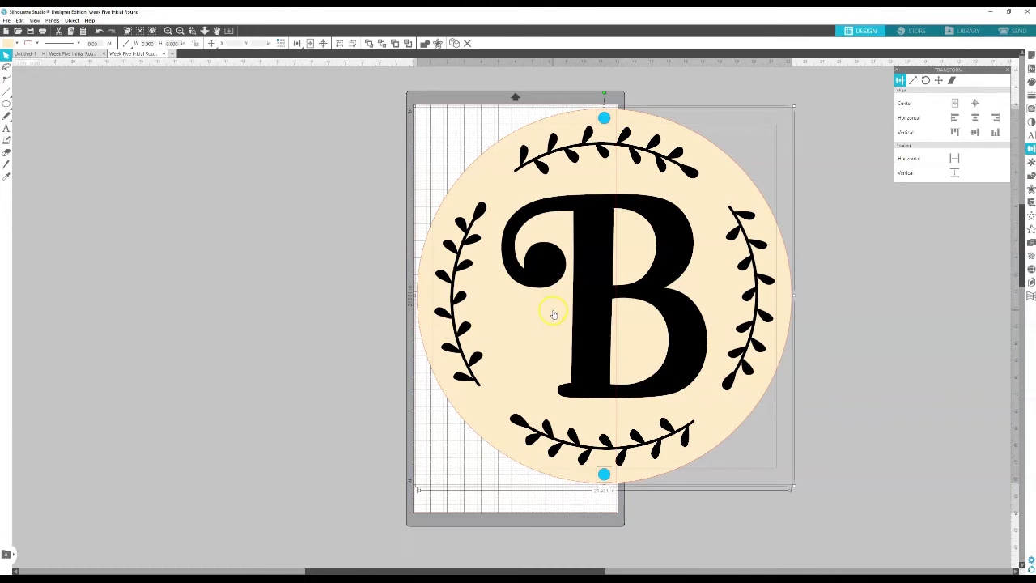
click(851, 296)
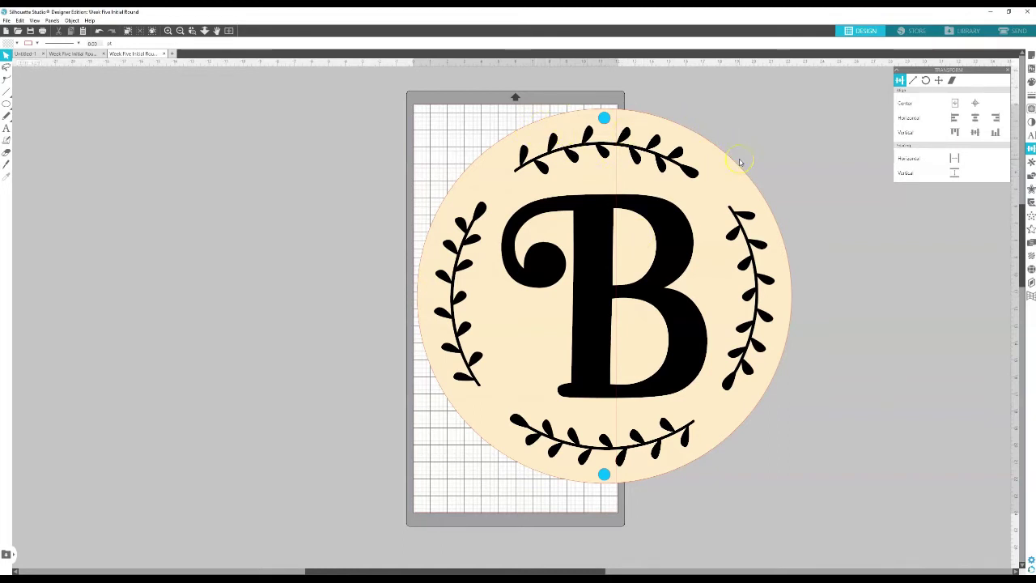
In the Send panel, select the whole design, set blade depth 4, and send the left half to the cutter
click(1010, 34)
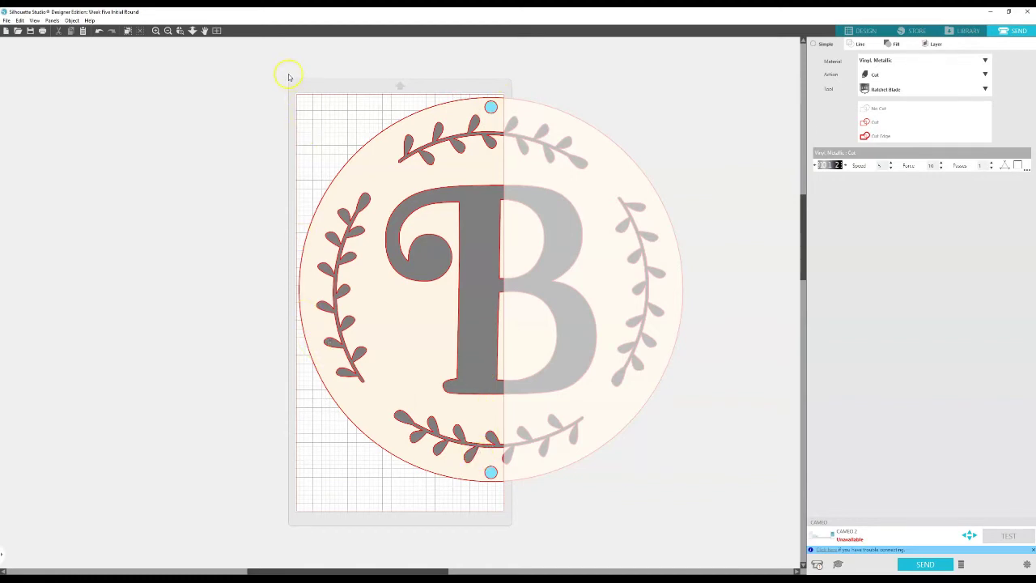
drag(280, 71, 572, 494)
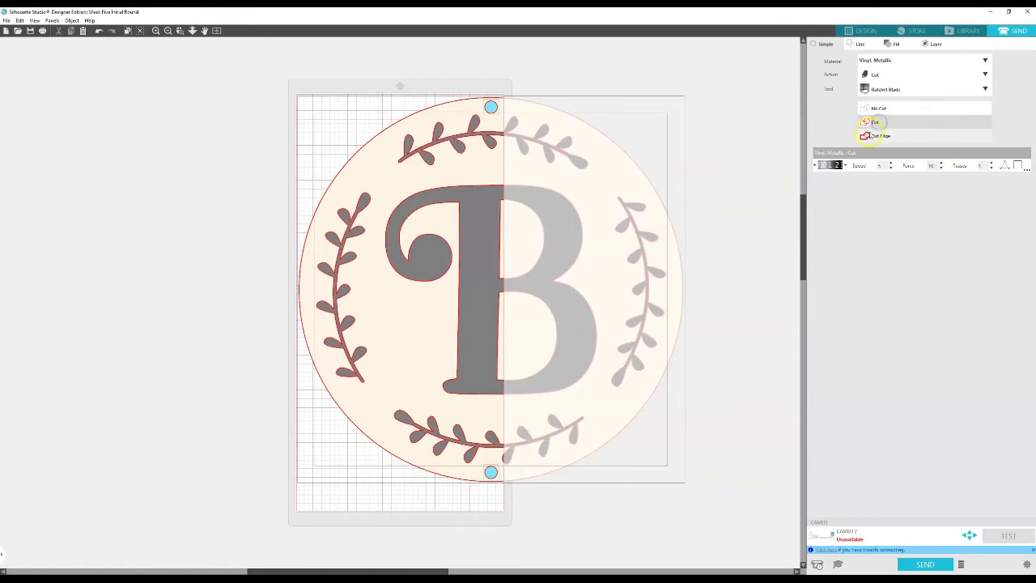
click(843, 165)
text(4)
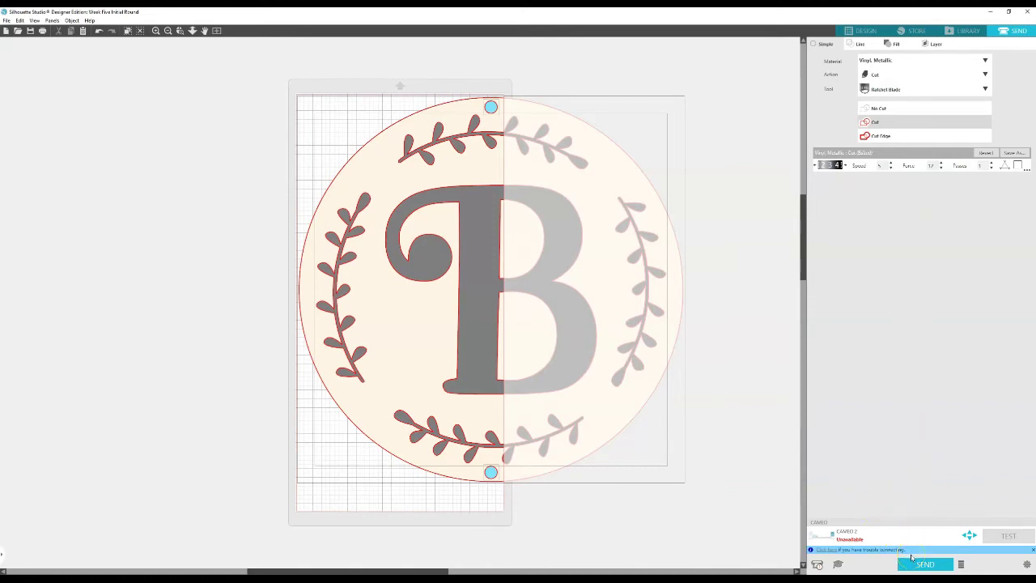
click(777, 510)
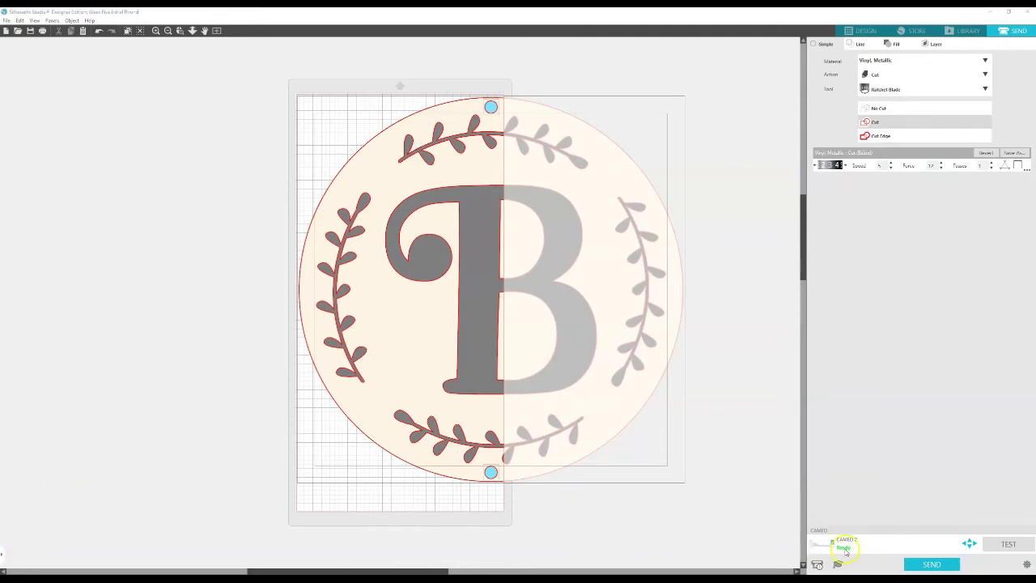
click(915, 567)
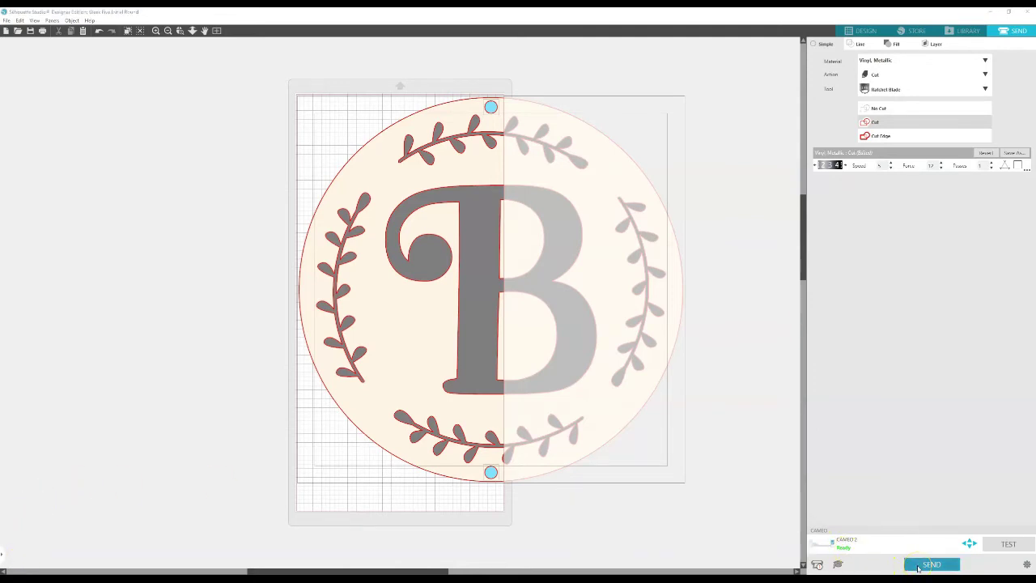
click(492, 164)
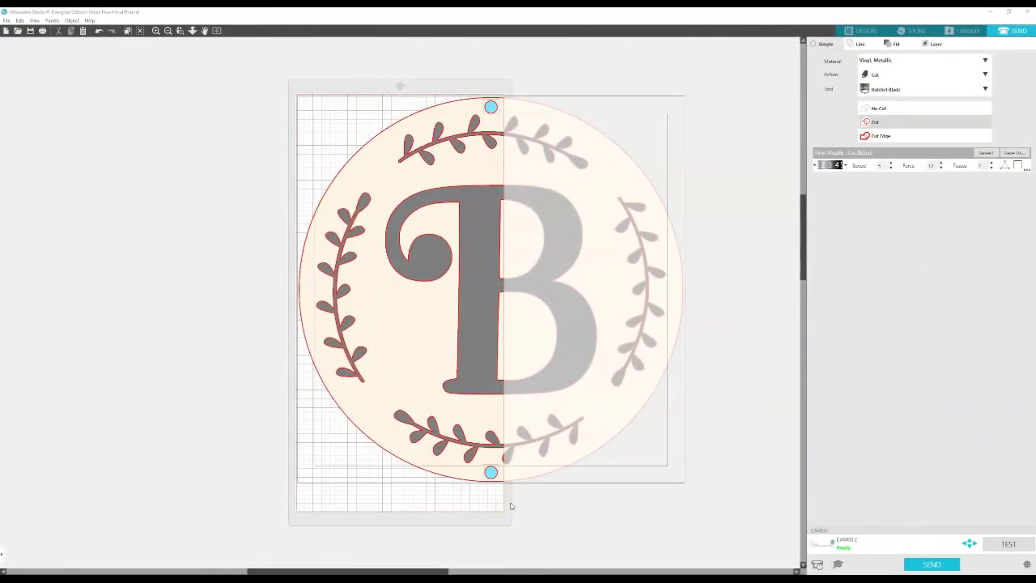
Back in Design view, drag the round B sign left until its right half sits on the mat
click(860, 31)
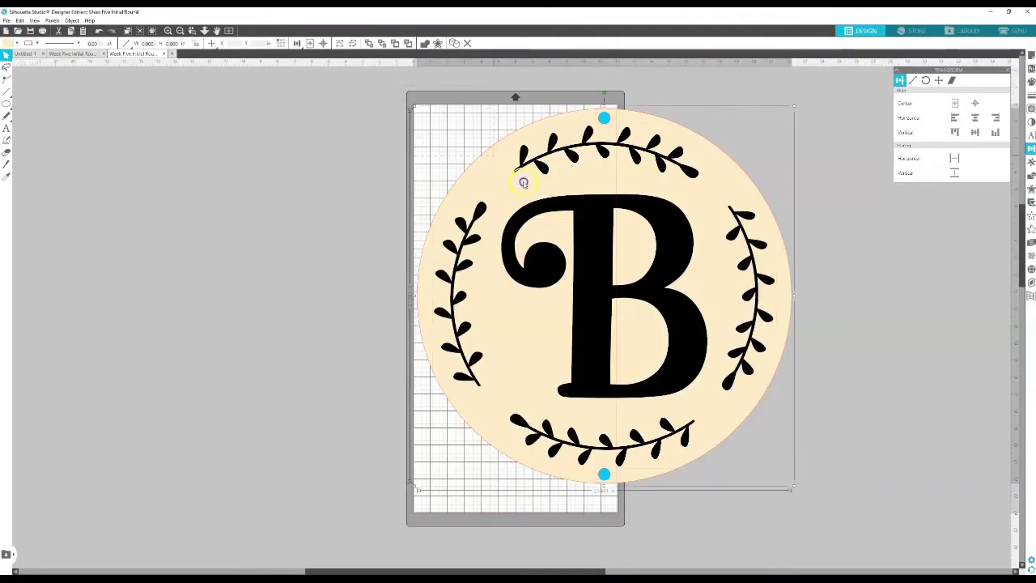
scroll(738, 356, down, 2)
scroll(738, 356, up, 1)
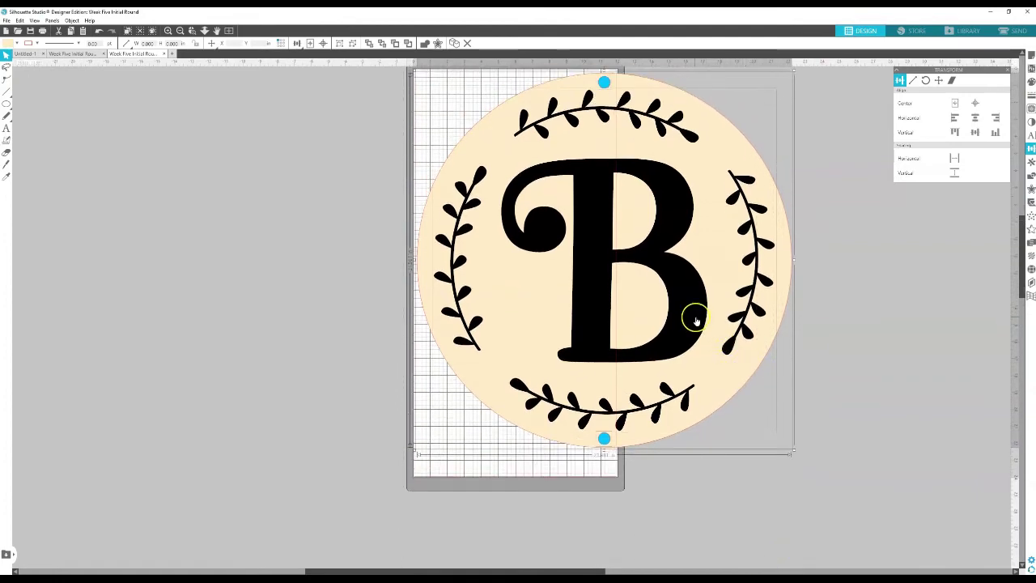
drag(694, 315, 514, 323)
scroll(514, 323, up, 1)
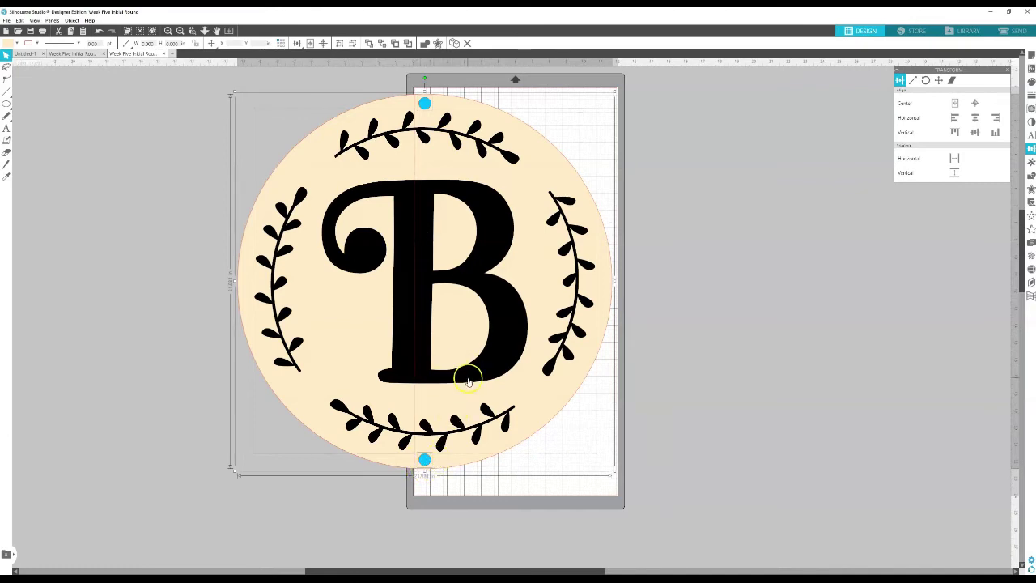
mouse_move(467, 375)
mouse_down()
mouse_move(578, 319)
mouse_move(561, 400)
mouse_move(490, 372)
mouse_move(469, 388)
mouse_up()
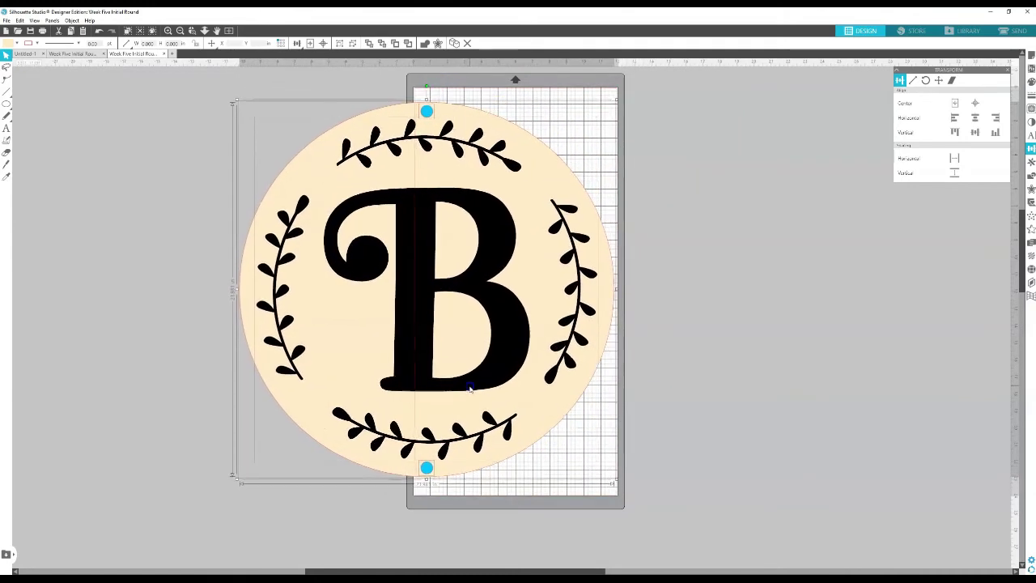
Switch to the Send panel so cut lines trace the design's right half
click(1018, 31)
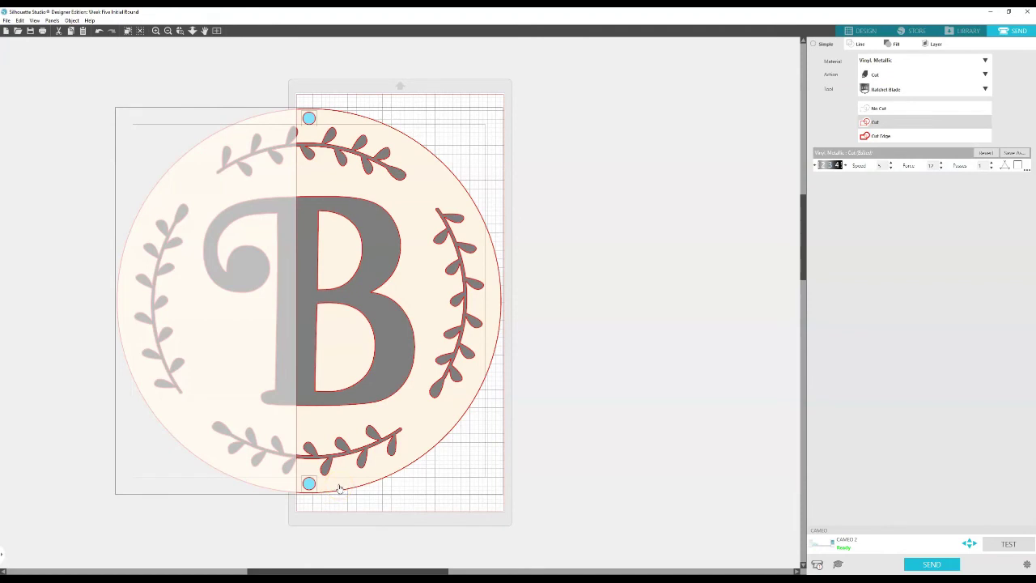
click(325, 491)
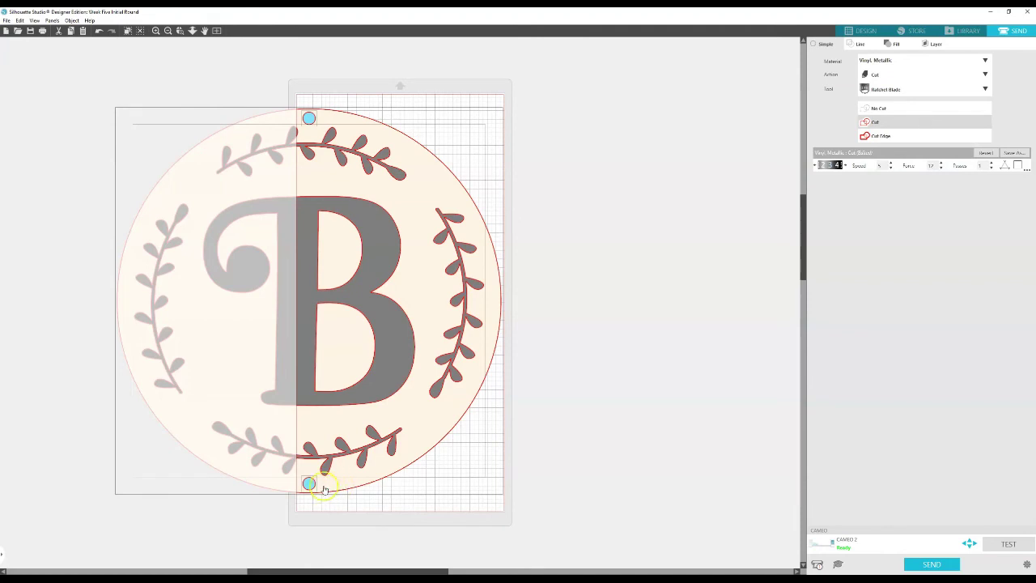